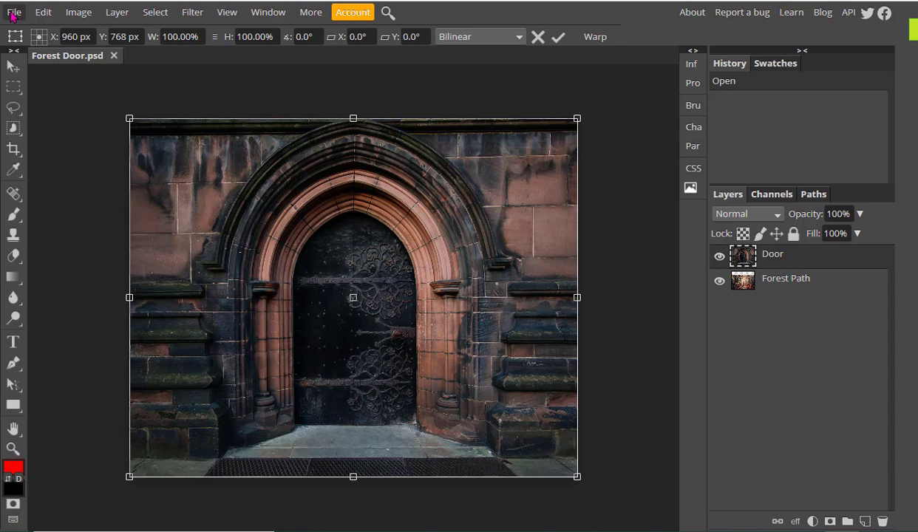
click(12, 14)
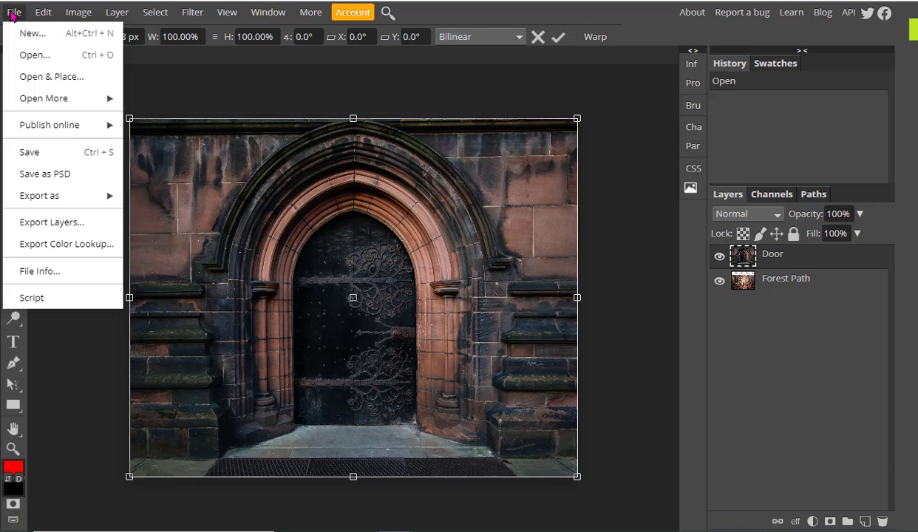
click(28, 56)
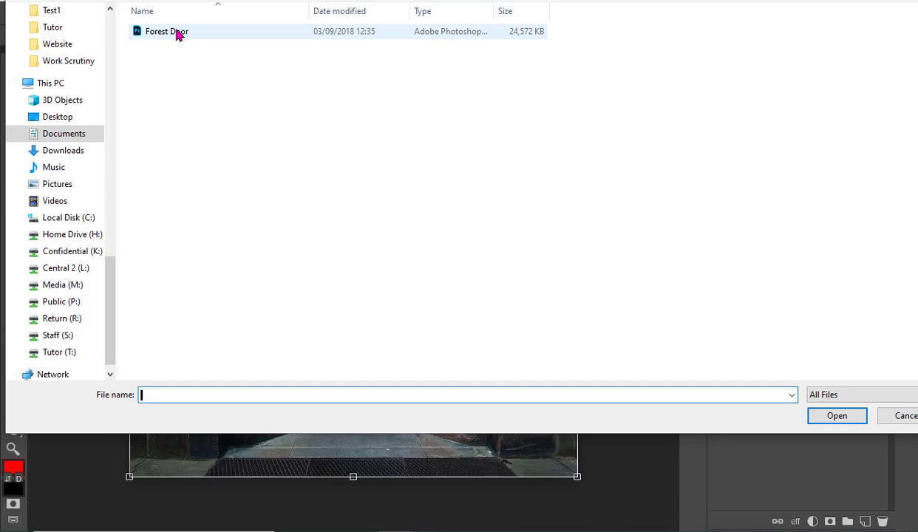
click(167, 31)
click(850, 415)
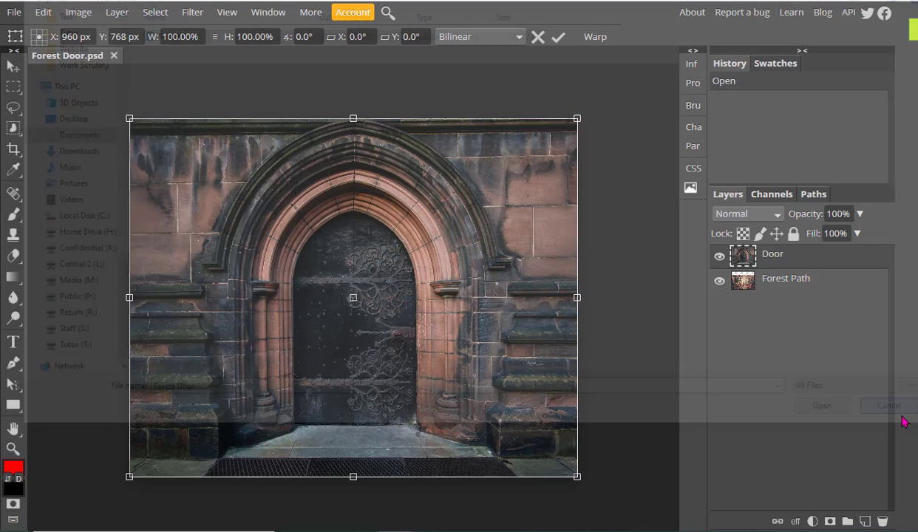
- Select the Forest Path layer, hide the Door layer to view the forest image beneath, and show the Door layer again
click(808, 282)
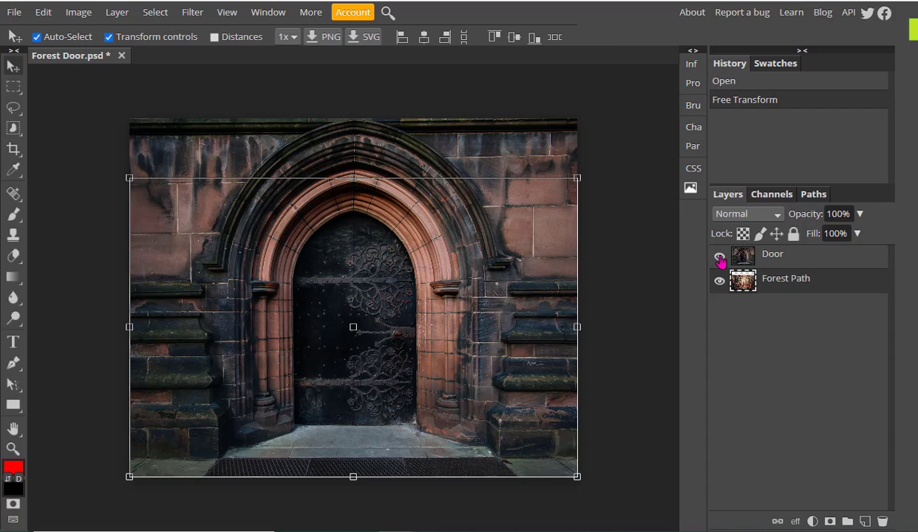
click(719, 256)
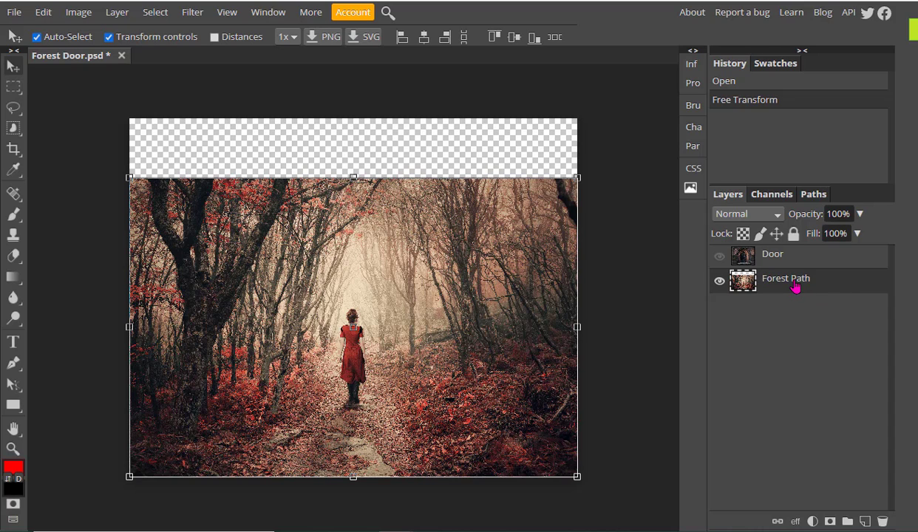
click(720, 256)
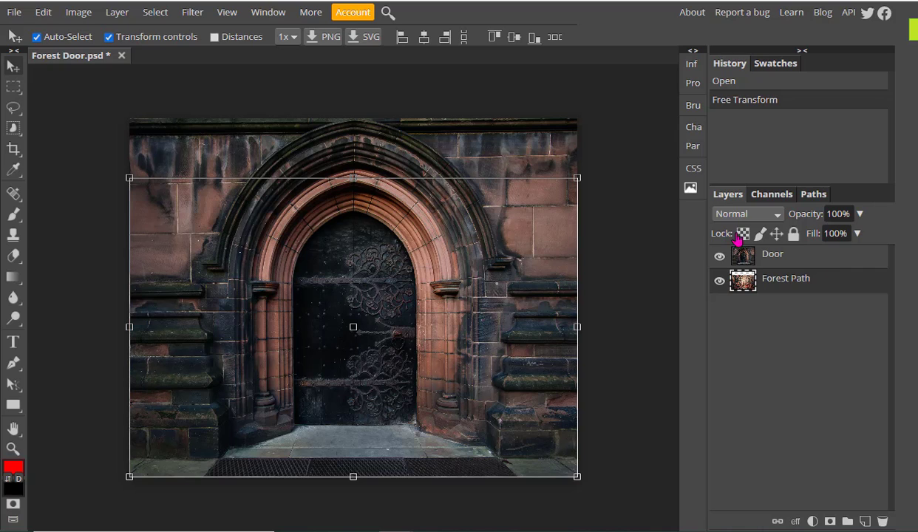
- Try scaling the Forest Path layer down to about 95% width and 92% height, and undo the transform
click(613, 137)
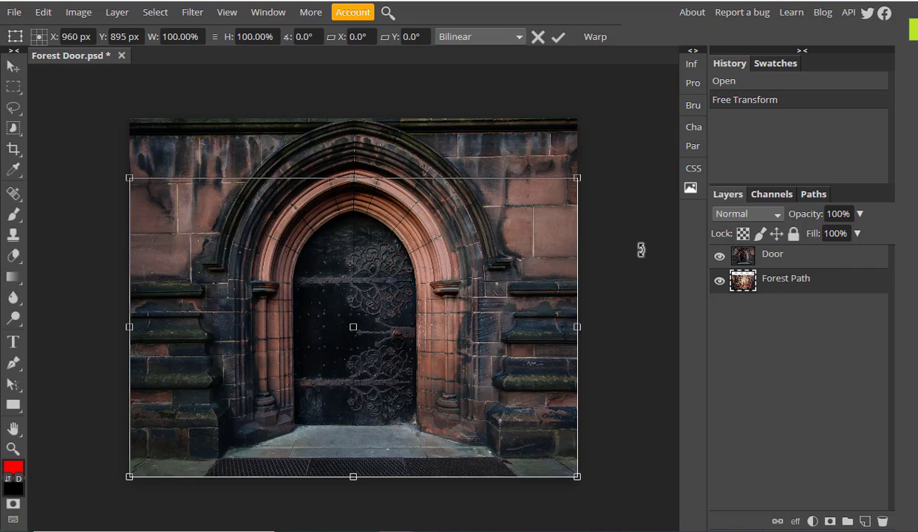
drag(578, 178, 555, 203)
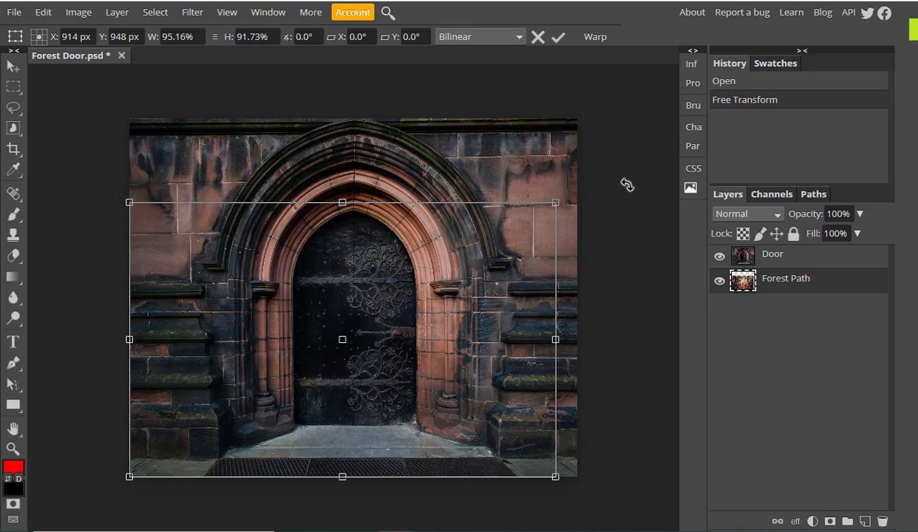
key(ctrl+z)
key(ctrl+t)
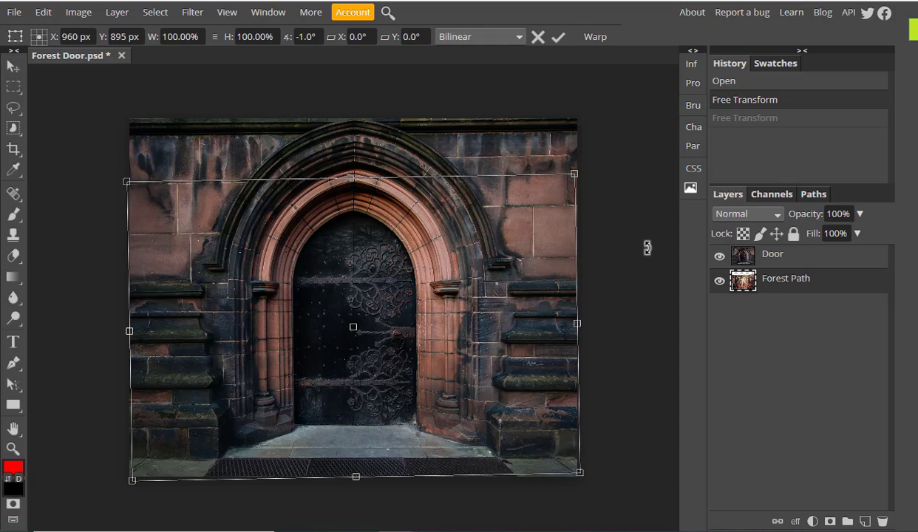
- Add a raster mask to the Door layer and make the mask, rather than the image, active for editing
click(793, 260)
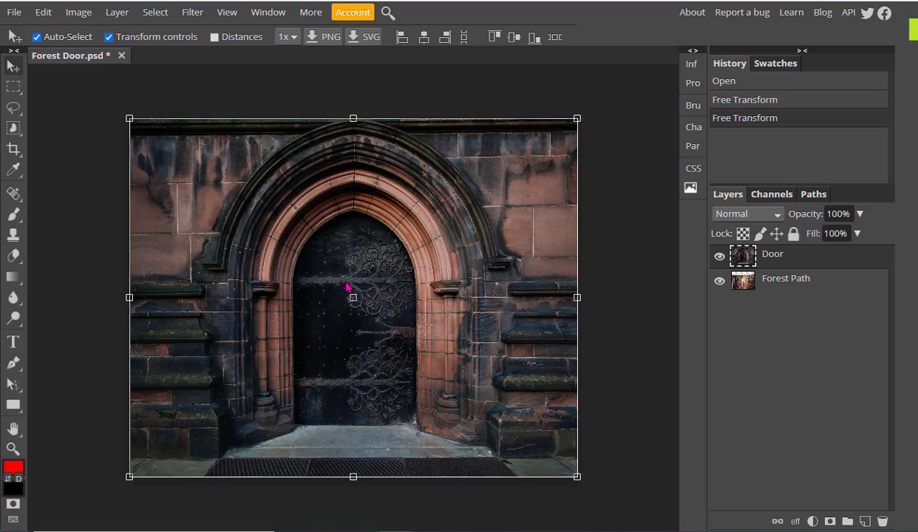
click(829, 522)
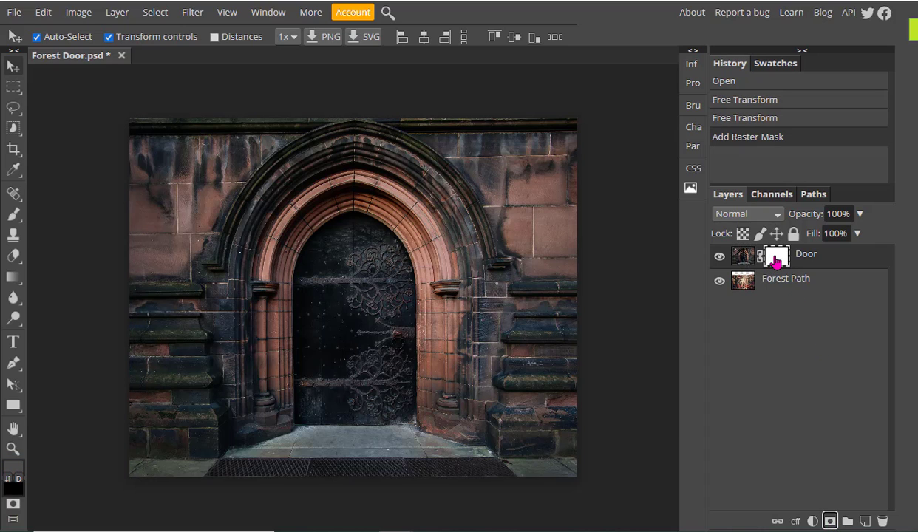
click(743, 258)
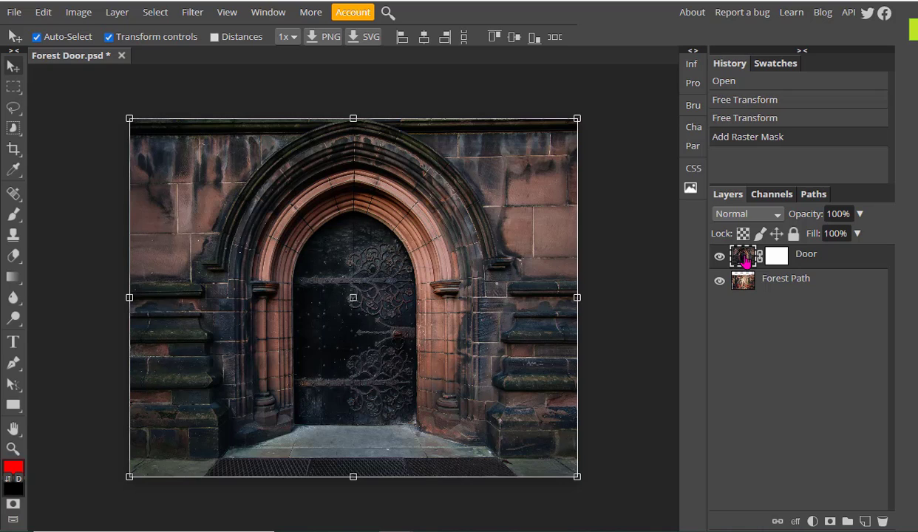
click(776, 260)
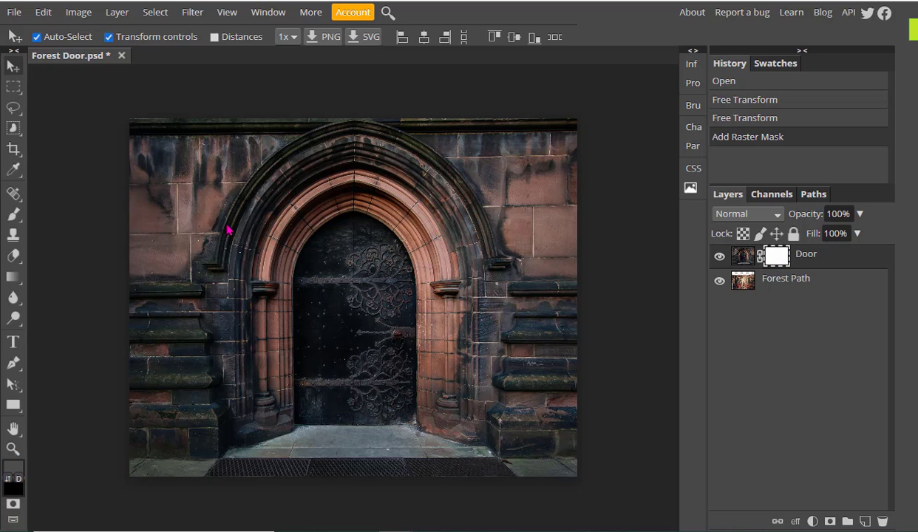
- Paint black over the middle of the door on the Door layer's mask with a 175 px brush
click(14, 214)
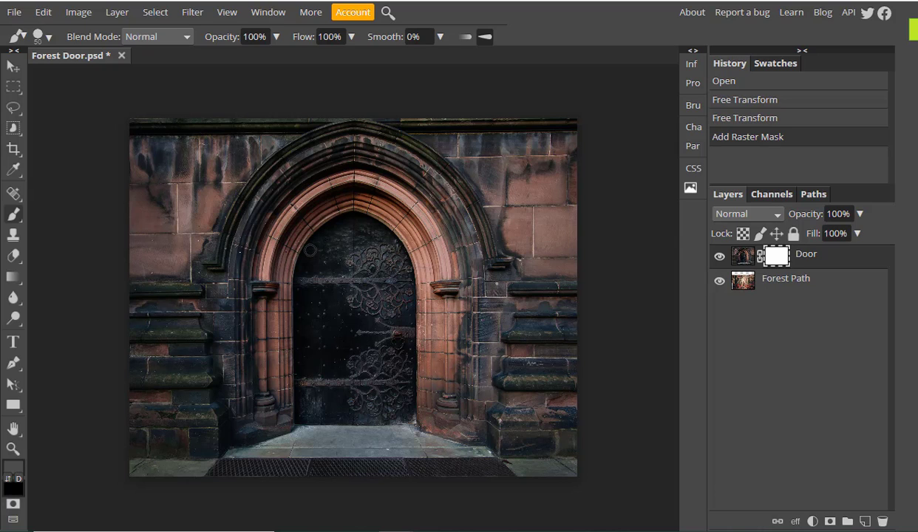
key(bracketright)
key(bracketright)
key(bracketright)
key(bracketright)
key(bracketright)
key(bracketright)
key(bracketright)
key(bracketright)
mouse_move(351, 259)
mouse_down()
mouse_move(321, 329)
mouse_move(348, 334)
mouse_move(337, 300)
mouse_move(353, 273)
mouse_up()
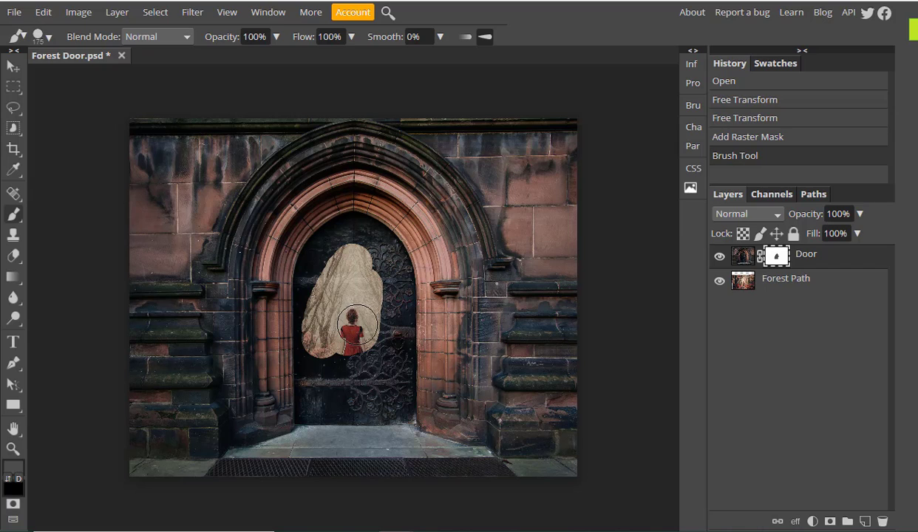
- Reduce the brush to 80 px and paint out more of the door along its left edge on the mask
key(bracketleft)
key(bracketleft)
key(bracketleft)
key(bracketleft)
key(bracketleft)
key(bracketleft)
click(49, 39)
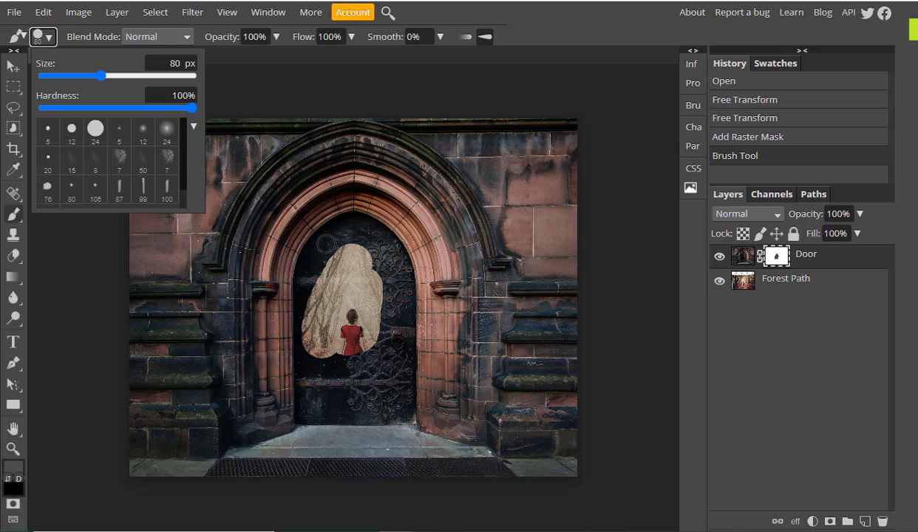
click(317, 238)
mouse_move(326, 244)
mouse_down()
mouse_move(293, 304)
mouse_move(300, 326)
mouse_move(310, 312)
mouse_move(305, 377)
mouse_move(325, 376)
mouse_move(334, 355)
mouse_up()
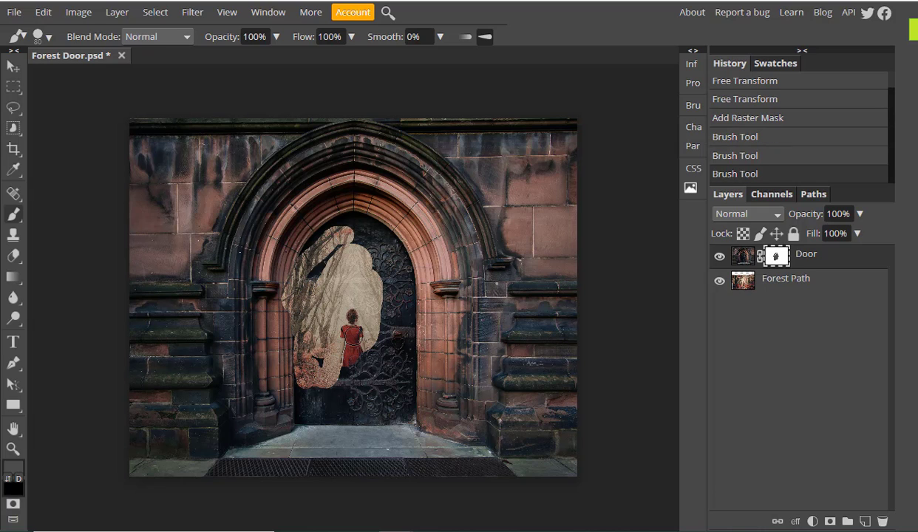
- Undo all the brush strokes on the Door layer's mask
key(ctrl+z)
mouse_move(355, 234)
mouse_down()
mouse_move(374, 260)
mouse_move(373, 250)
mouse_move(385, 262)
mouse_move(401, 347)
mouse_move(384, 268)
mouse_up()
key(ctrl+z)
key(ctrl+z)
key(ctrl+z)
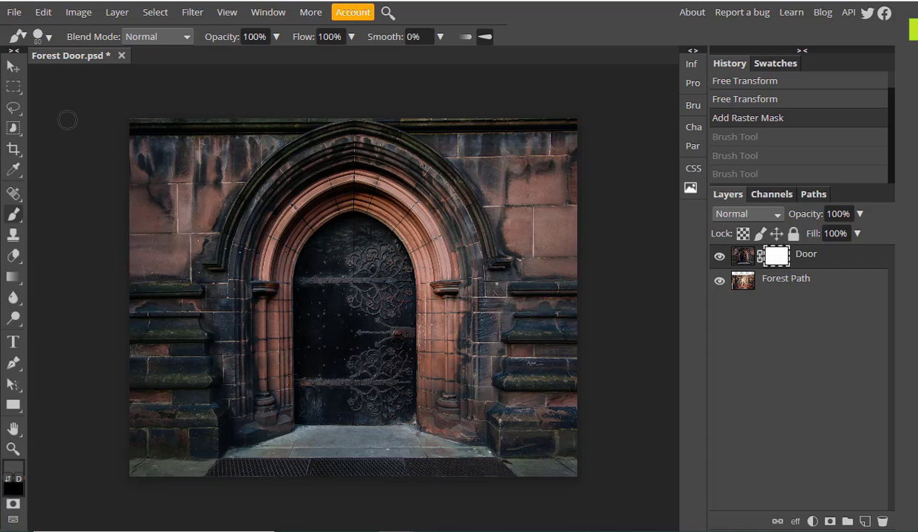
- Select the stonework around the door with Quick Selection in add mode, and subtract the door area from the selection
right_click(15, 130)
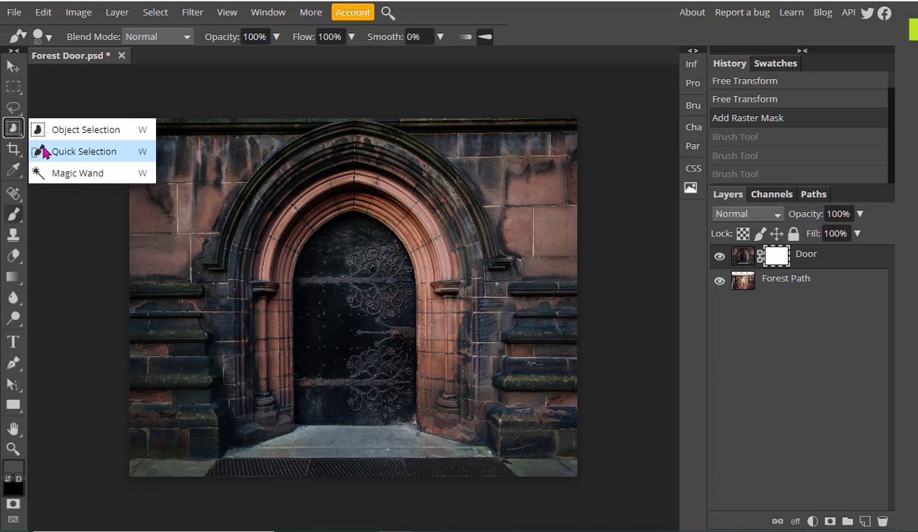
click(44, 151)
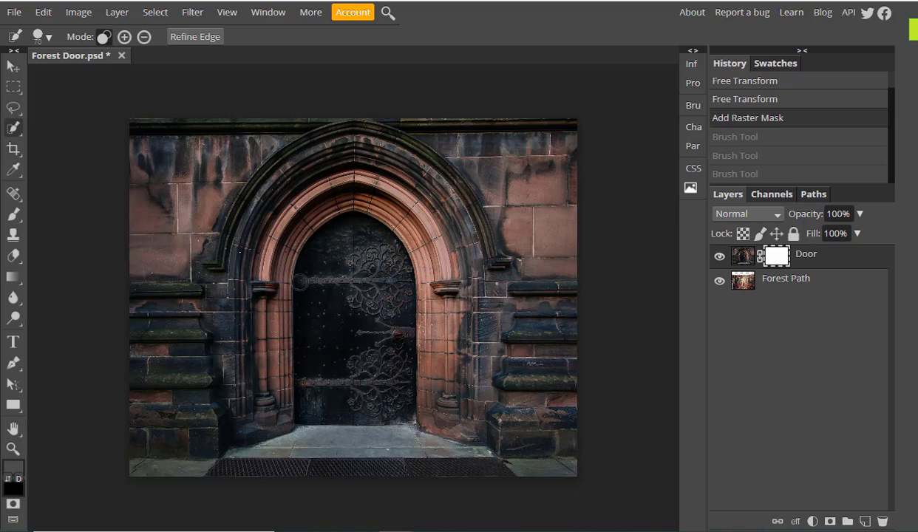
click(125, 37)
mouse_move(295, 218)
mouse_down()
mouse_move(272, 229)
mouse_move(262, 283)
mouse_move(426, 212)
mouse_up()
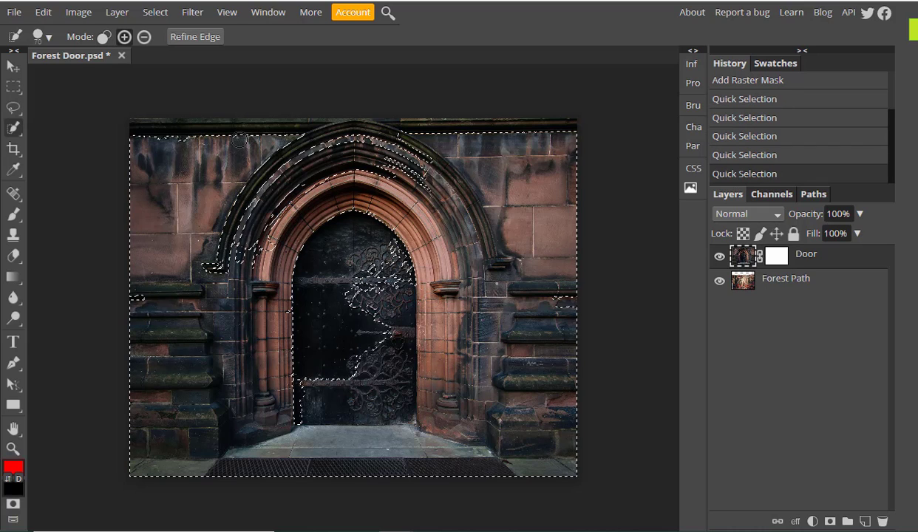
click(144, 37)
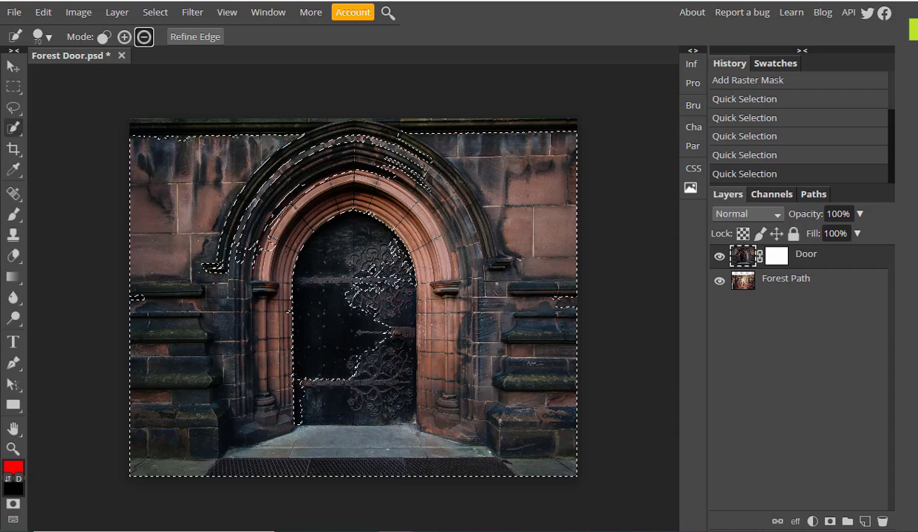
mouse_move(394, 271)
mouse_down()
mouse_move(380, 276)
mouse_move(377, 296)
mouse_up()
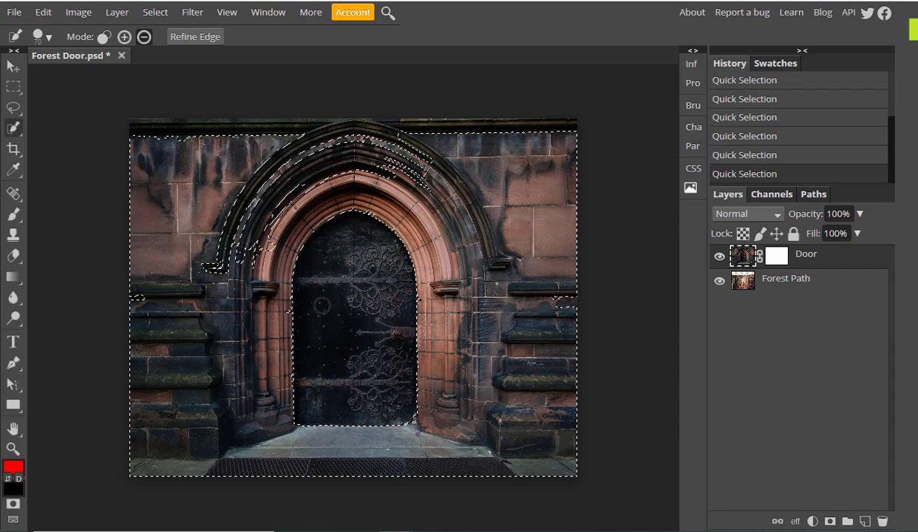
- Make the Door layer's mask active and try painting over the door with the 80 px Brush
click(782, 258)
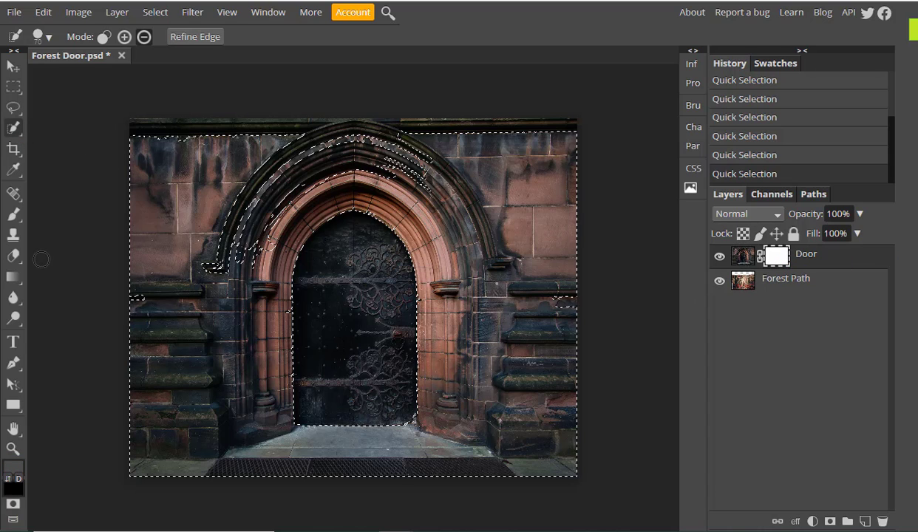
click(14, 215)
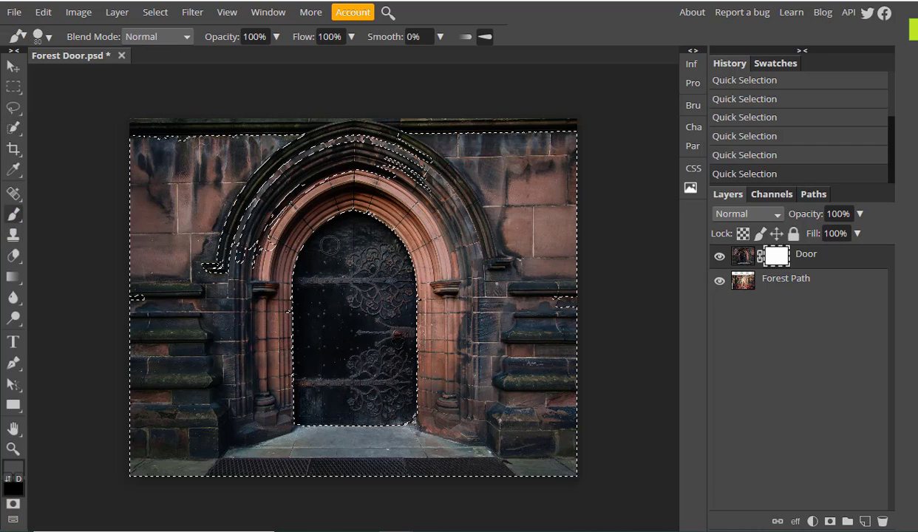
drag(343, 247, 334, 240)
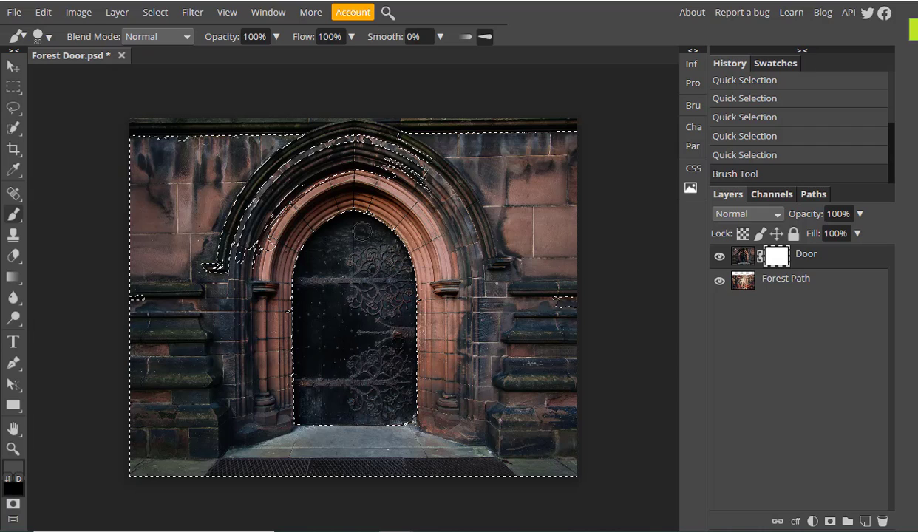
- Test inverting the selection and painting the mask over the arch's left column, undoing each change
click(159, 13)
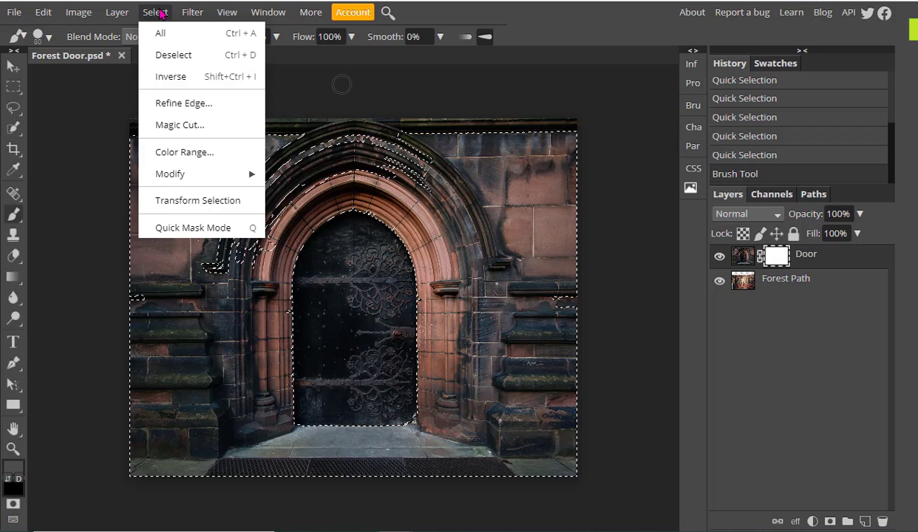
click(172, 78)
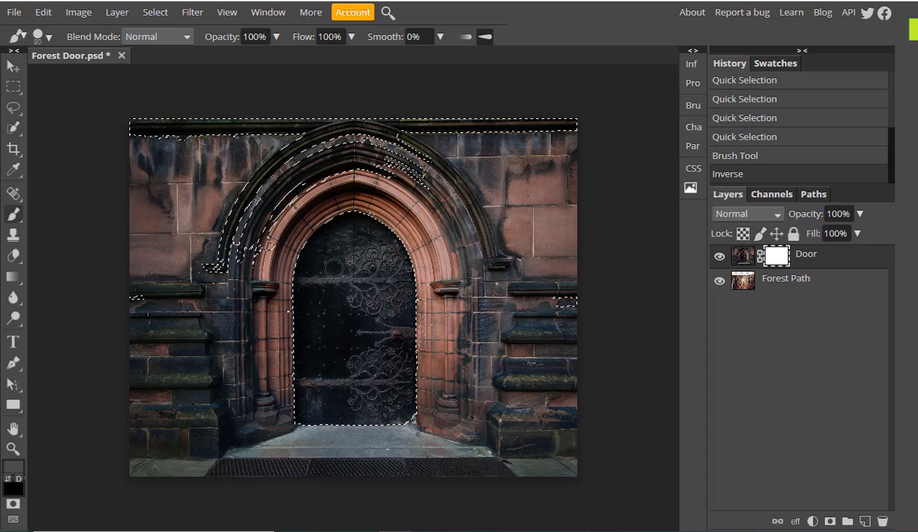
key(ctrl+z)
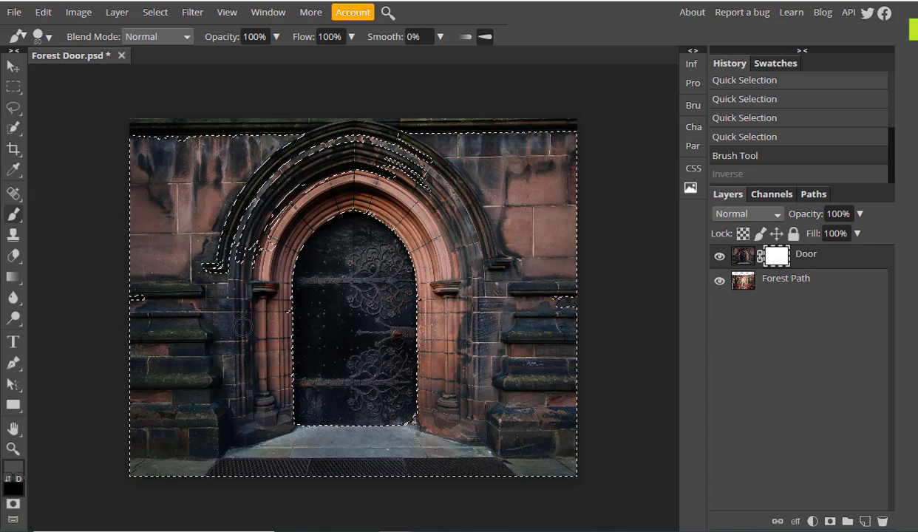
mouse_move(274, 269)
mouse_down()
mouse_move(258, 339)
mouse_move(265, 342)
mouse_move(275, 323)
mouse_up()
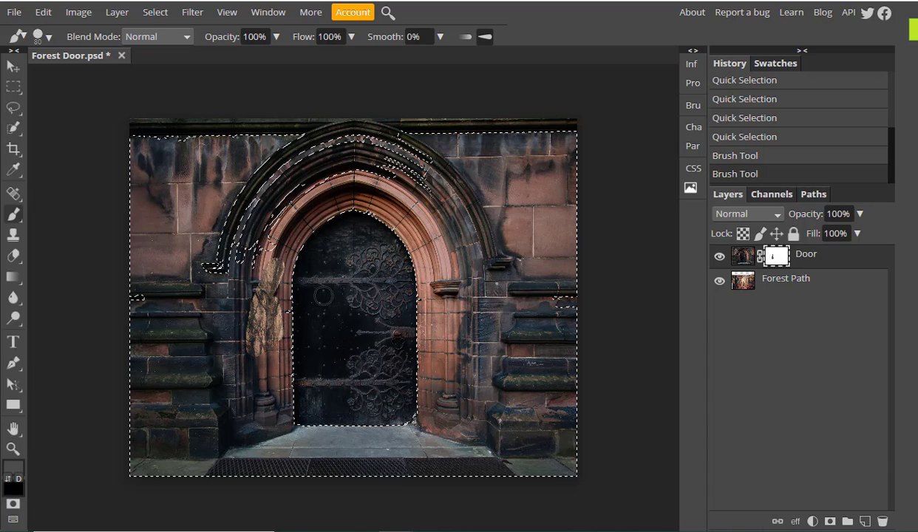
key(ctrl+z)
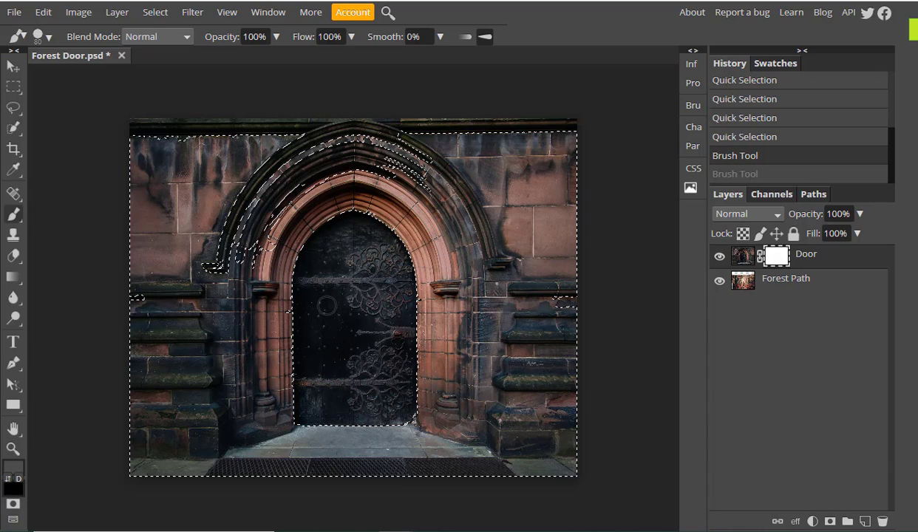
- Invert the selection and paint the entire door area black on the Door layer's mask with the 80 px brush
click(153, 13)
click(171, 77)
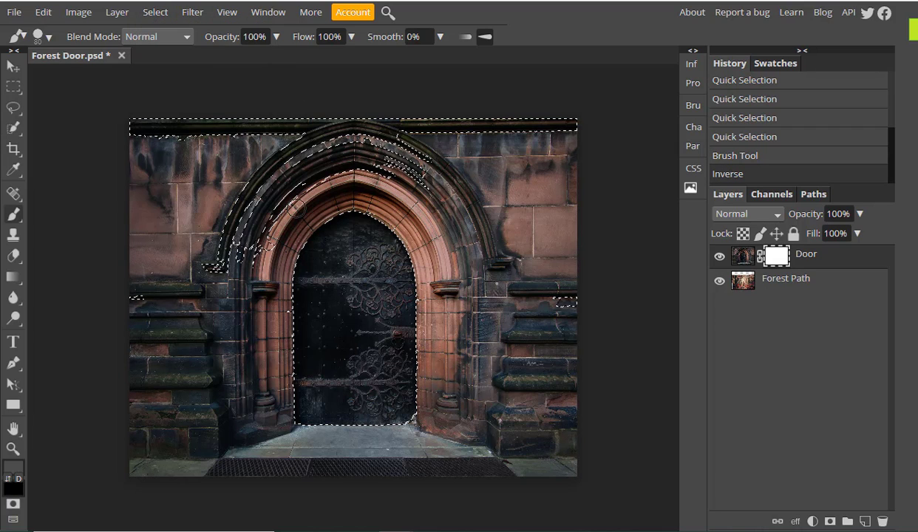
mouse_move(334, 247)
mouse_down()
mouse_move(331, 297)
mouse_move(345, 264)
mouse_move(355, 305)
mouse_move(355, 266)
mouse_move(403, 339)
mouse_move(406, 298)
mouse_move(348, 324)
mouse_move(337, 317)
mouse_move(345, 343)
mouse_move(376, 349)
mouse_move(319, 327)
mouse_move(308, 281)
mouse_move(325, 277)
mouse_move(307, 275)
mouse_move(301, 347)
mouse_move(298, 302)
mouse_move(314, 244)
mouse_move(333, 227)
mouse_move(369, 225)
mouse_move(415, 288)
mouse_move(404, 219)
mouse_move(370, 203)
mouse_move(403, 247)
mouse_move(347, 222)
mouse_move(323, 267)
mouse_move(356, 240)
mouse_move(349, 260)
mouse_move(366, 258)
mouse_move(368, 242)
mouse_move(386, 275)
mouse_move(389, 261)
mouse_move(400, 295)
mouse_move(392, 265)
mouse_up()
mouse_move(311, 288)
mouse_down()
mouse_move(334, 355)
mouse_move(317, 361)
mouse_move(309, 345)
mouse_move(339, 407)
mouse_move(323, 370)
mouse_move(336, 382)
mouse_move(327, 394)
mouse_move(353, 374)
mouse_move(365, 376)
mouse_move(342, 388)
mouse_move(373, 399)
mouse_move(409, 349)
mouse_move(390, 414)
mouse_move(372, 412)
mouse_move(398, 412)
mouse_move(405, 375)
mouse_move(421, 377)
mouse_move(409, 353)
mouse_move(380, 405)
mouse_up()
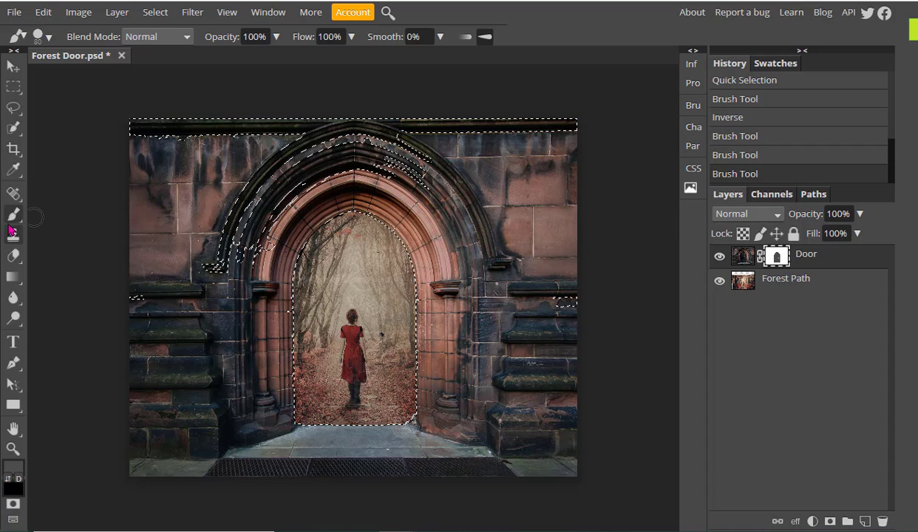
- Select the stone step and paving in front of the doorway with Quick Selection, and set up a soft 103 px Brush with 0% hardness
click(12, 131)
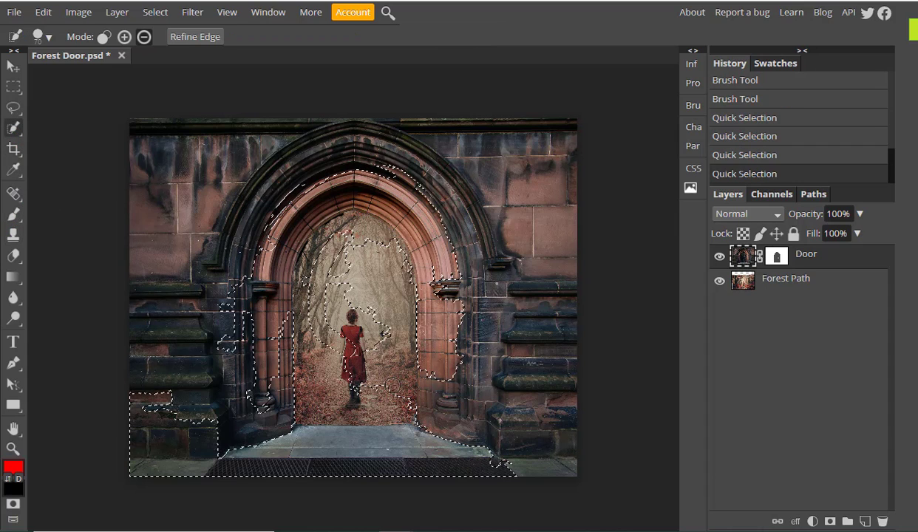
click(393, 386)
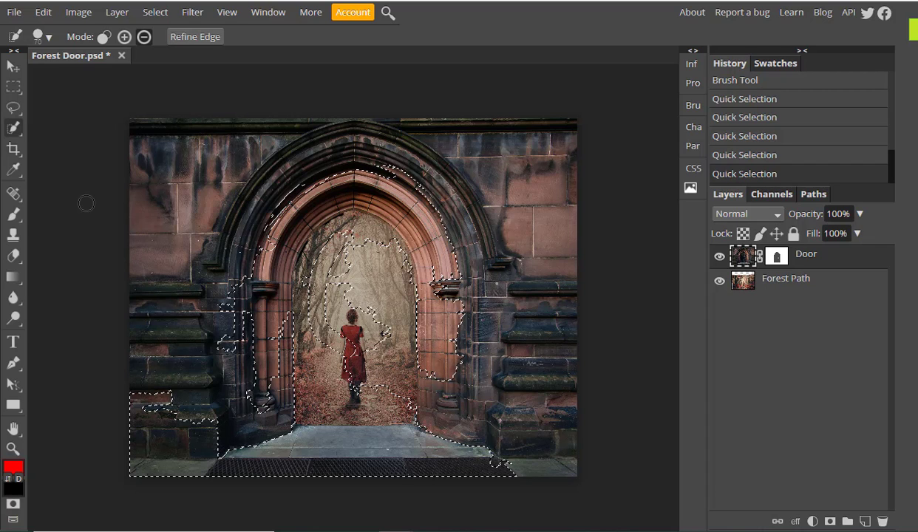
click(14, 215)
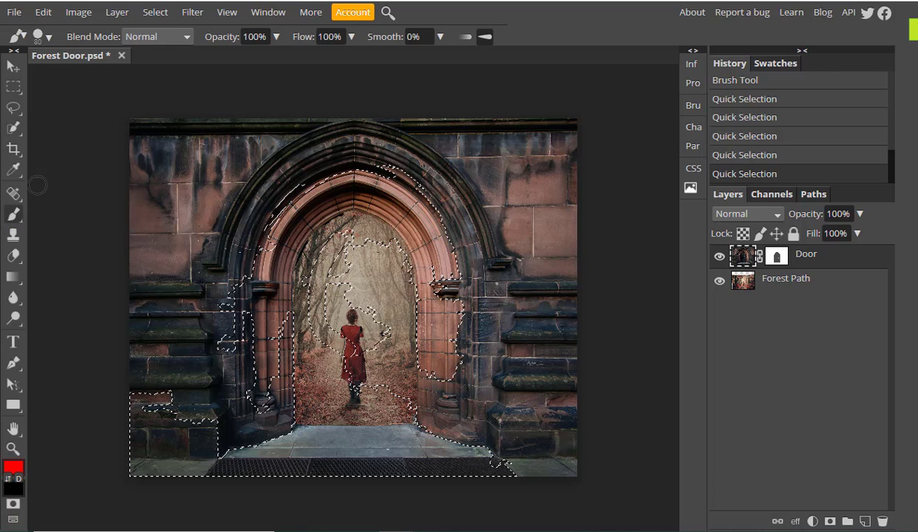
click(49, 37)
click(166, 134)
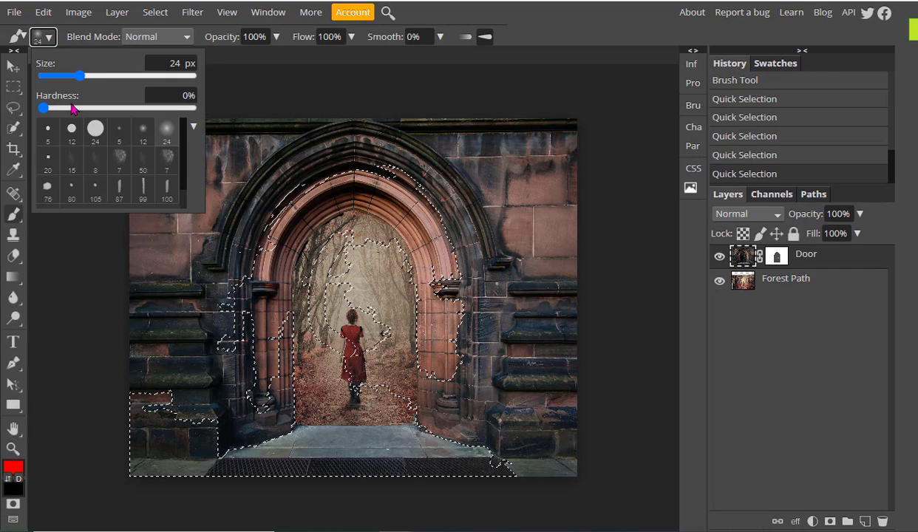
mouse_move(79, 108)
mouse_down()
mouse_move(94, 77)
mouse_move(108, 77)
mouse_up()
drag(320, 422, 326, 419)
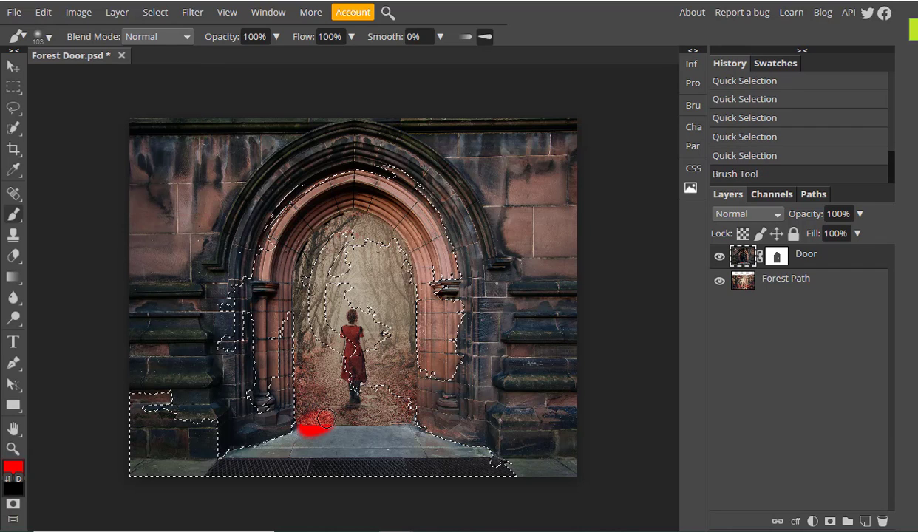
key(ctrl+z)
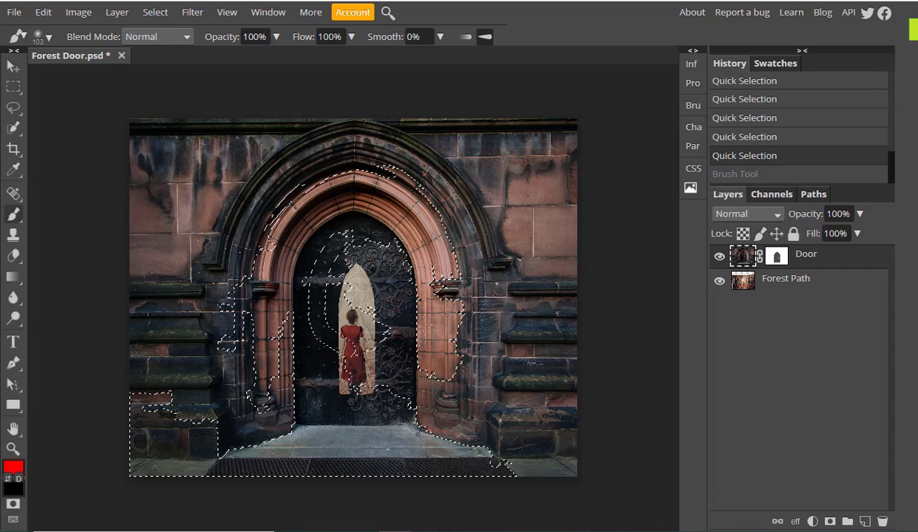
click(13, 466)
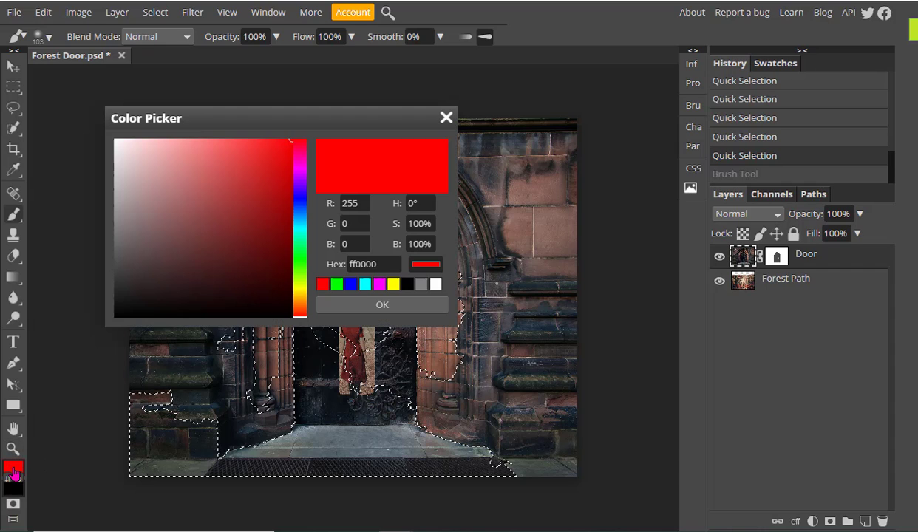
click(265, 265)
drag(267, 278, 288, 326)
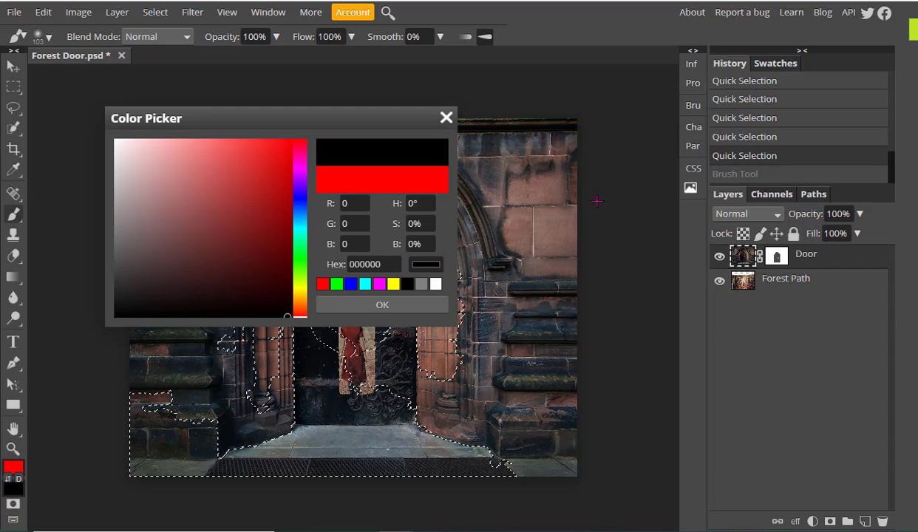
- Make the Door layer's mask active and paint over the inner edge of the stone step to extend the forest path
click(778, 259)
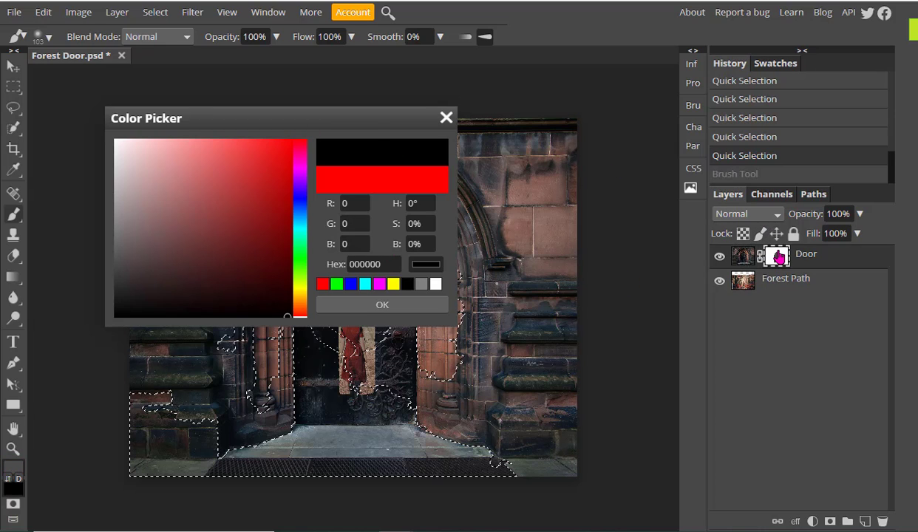
double_click(779, 256)
click(446, 119)
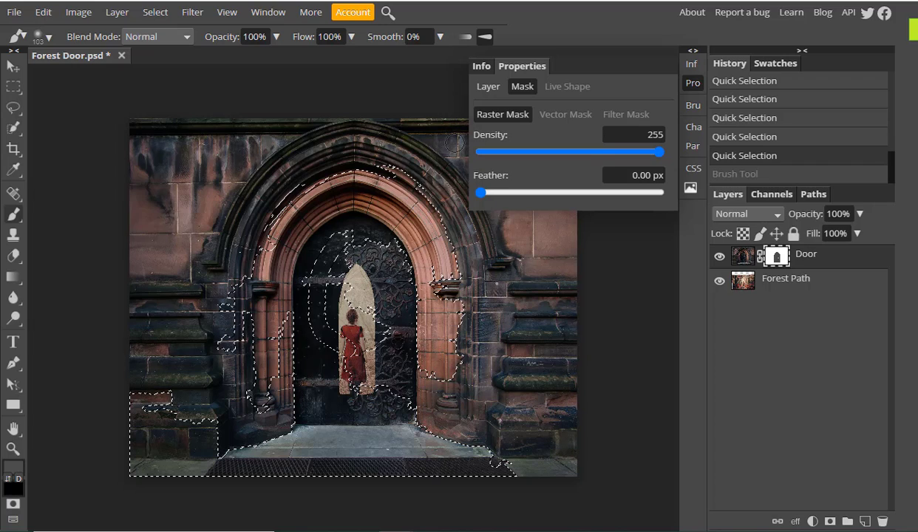
mouse_move(291, 415)
mouse_down()
mouse_move(327, 428)
mouse_move(397, 417)
mouse_move(405, 427)
mouse_move(375, 429)
mouse_up()
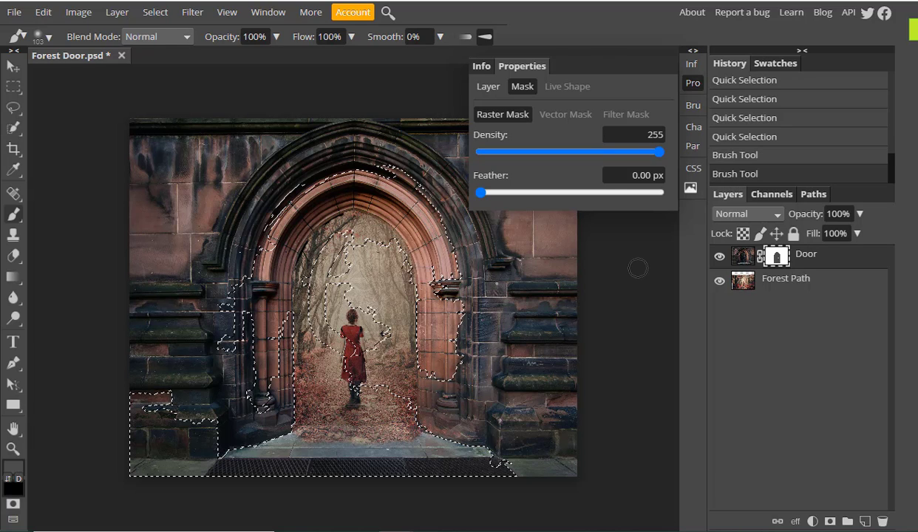
- Lower the brush opacity to 41% and paint the mask along the edge where the path meets the stone step
click(276, 36)
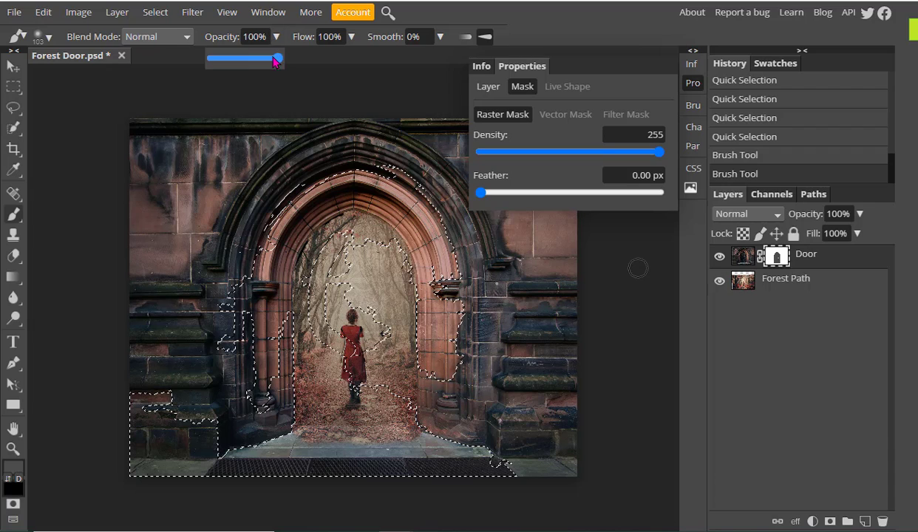
drag(276, 59, 239, 62)
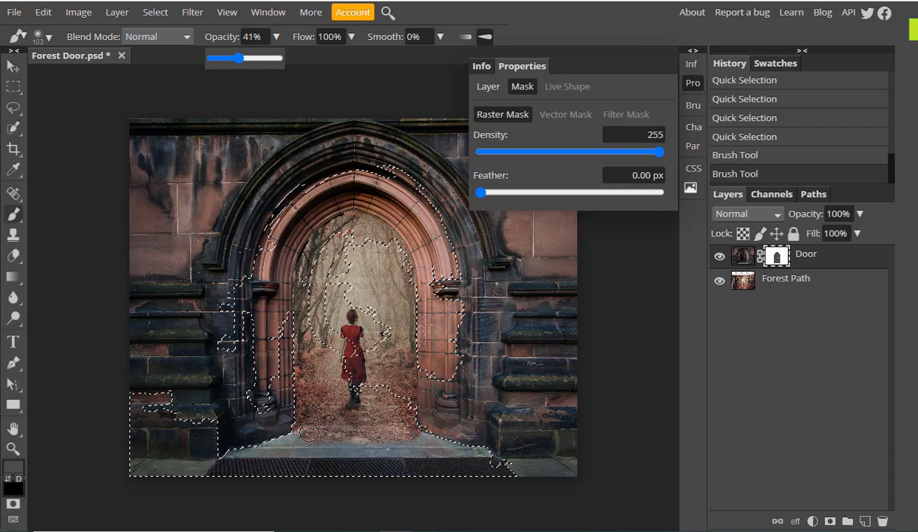
mouse_move(300, 426)
mouse_down()
mouse_move(285, 414)
mouse_move(272, 422)
mouse_move(428, 436)
mouse_move(407, 420)
mouse_up()
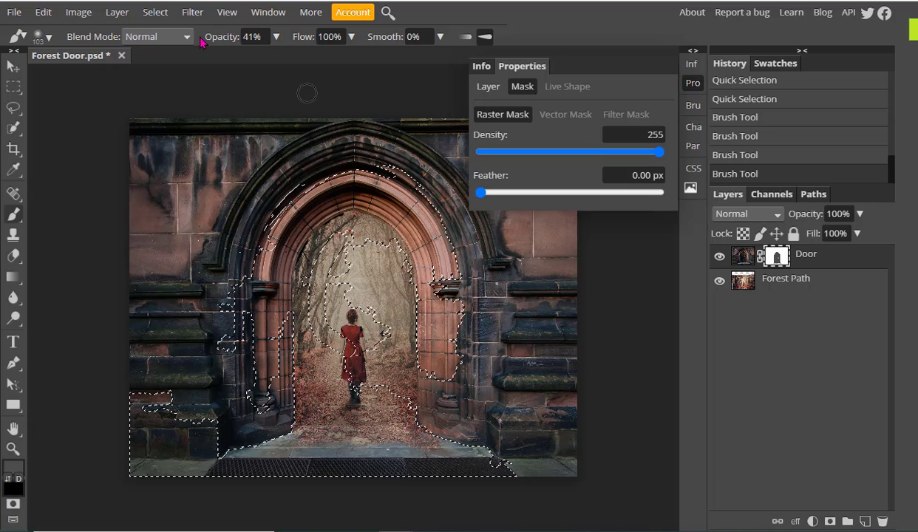
- Reduce the brush opacity to 24% and blend the path's leaves further out across the stone step on the mask
click(276, 37)
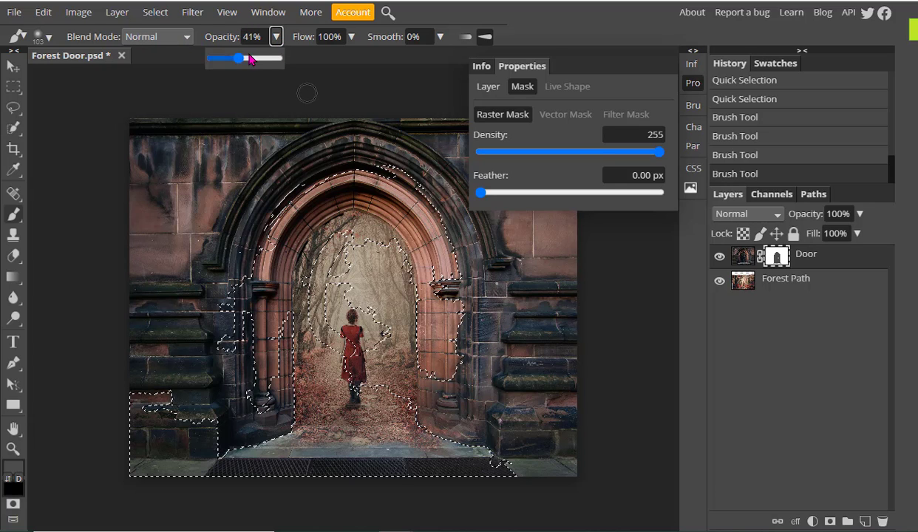
drag(238, 57, 227, 58)
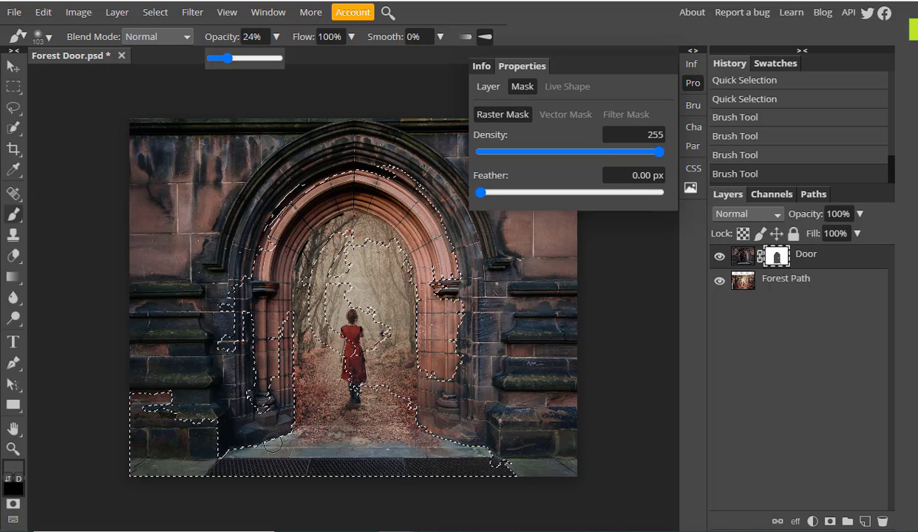
mouse_move(275, 438)
mouse_down()
mouse_move(280, 429)
mouse_move(280, 440)
mouse_move(395, 427)
mouse_move(450, 444)
mouse_up()
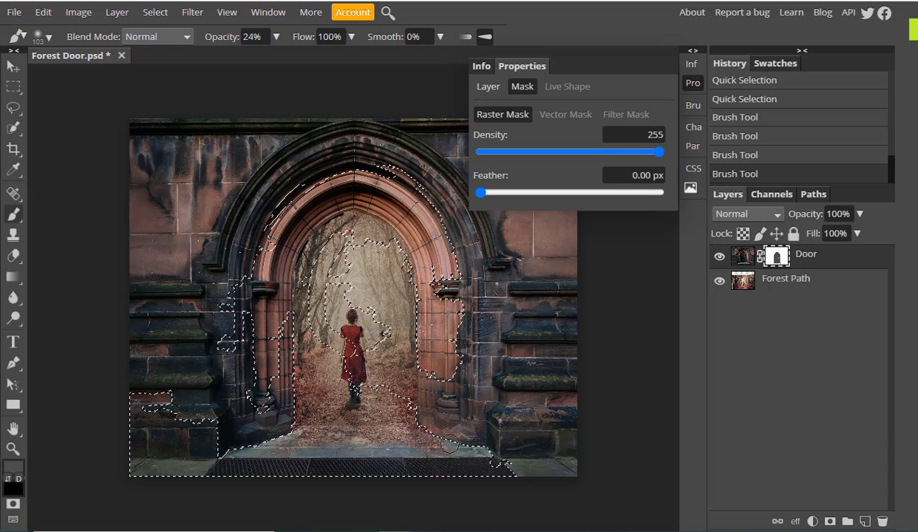
mouse_move(383, 444)
mouse_down()
mouse_move(333, 435)
mouse_move(368, 418)
mouse_move(291, 435)
mouse_move(362, 425)
mouse_up()
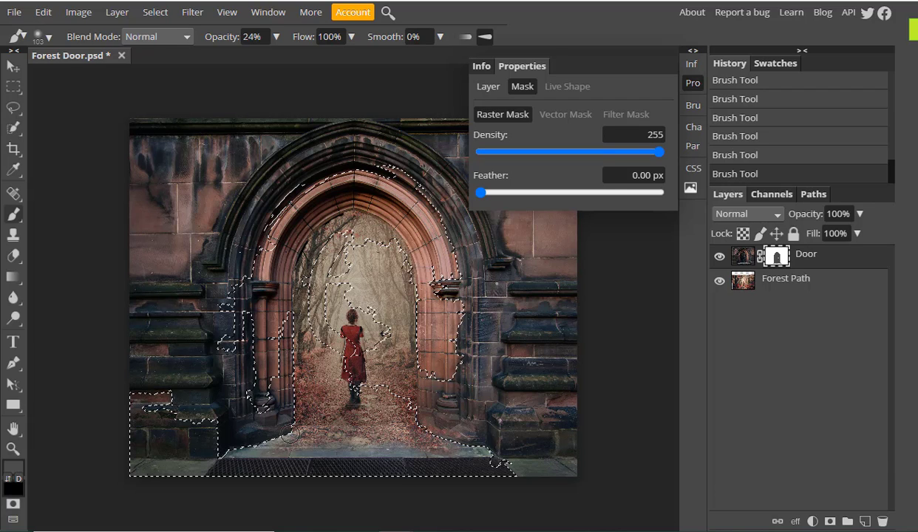
mouse_move(305, 429)
mouse_down()
mouse_move(283, 423)
mouse_move(349, 436)
mouse_up()
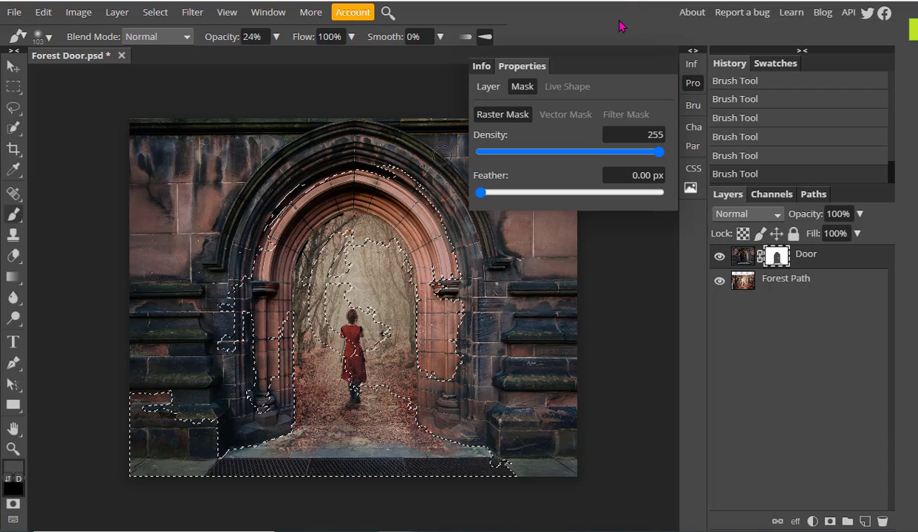
- Deselect the selection and collapse the mask's properties
click(155, 12)
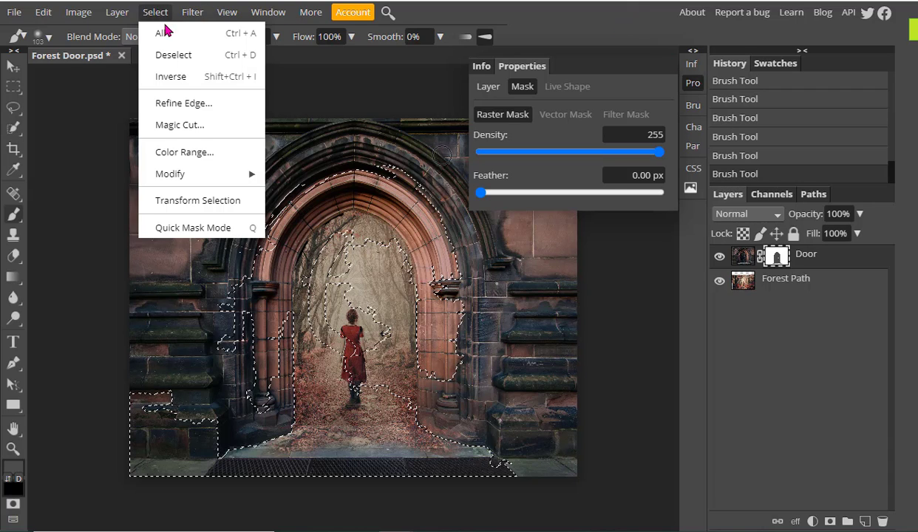
click(248, 61)
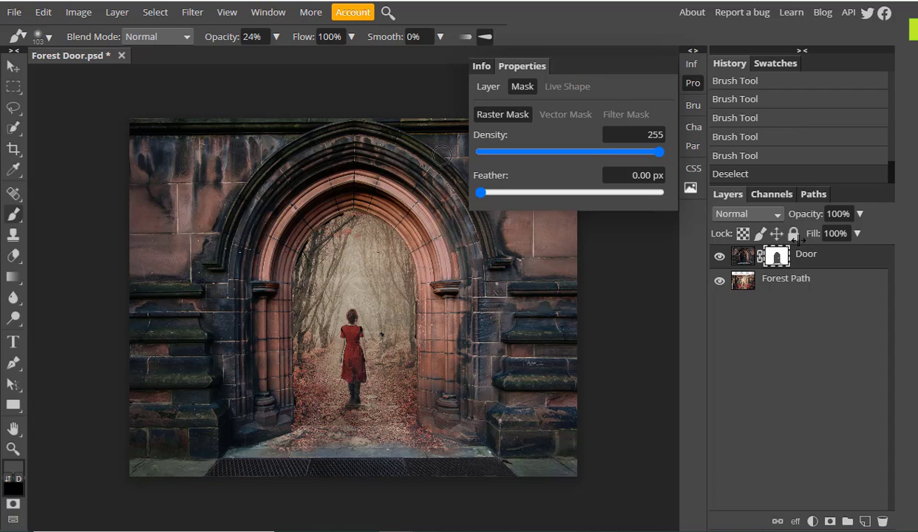
click(694, 83)
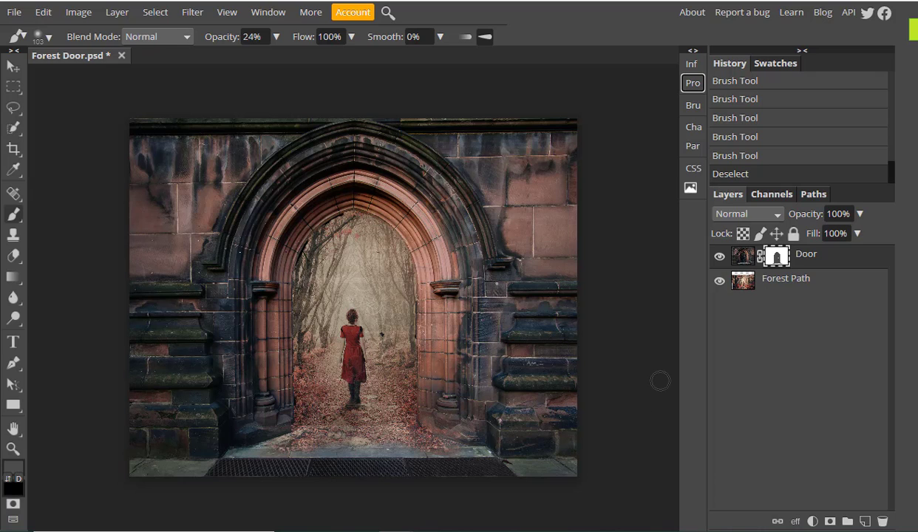